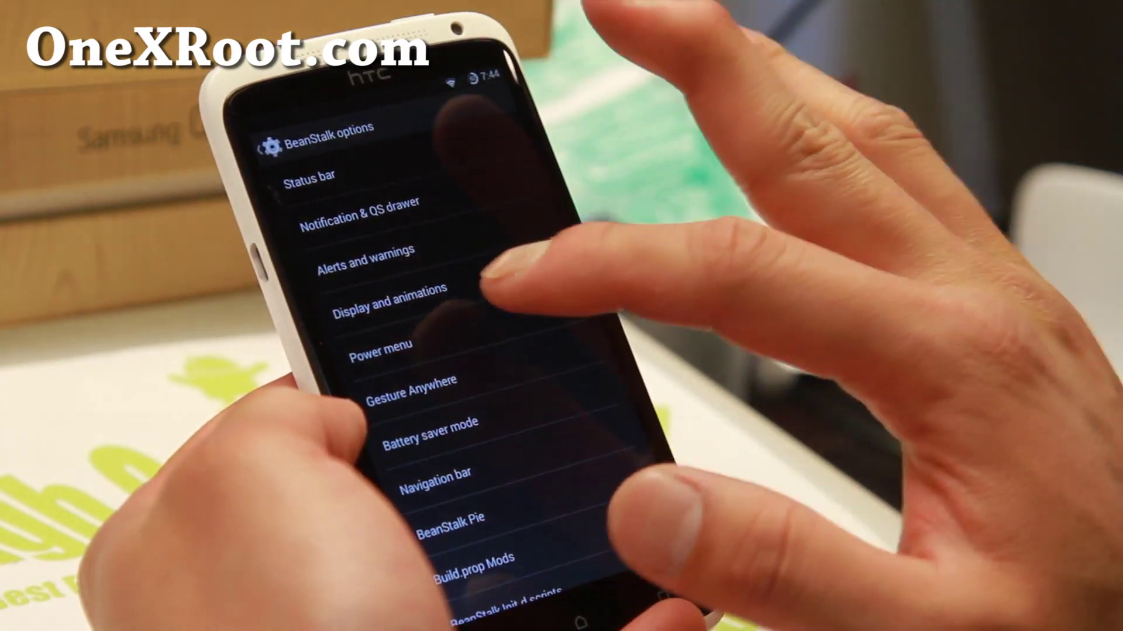
{"action": "left_click", "coordinate": [380, 347]}
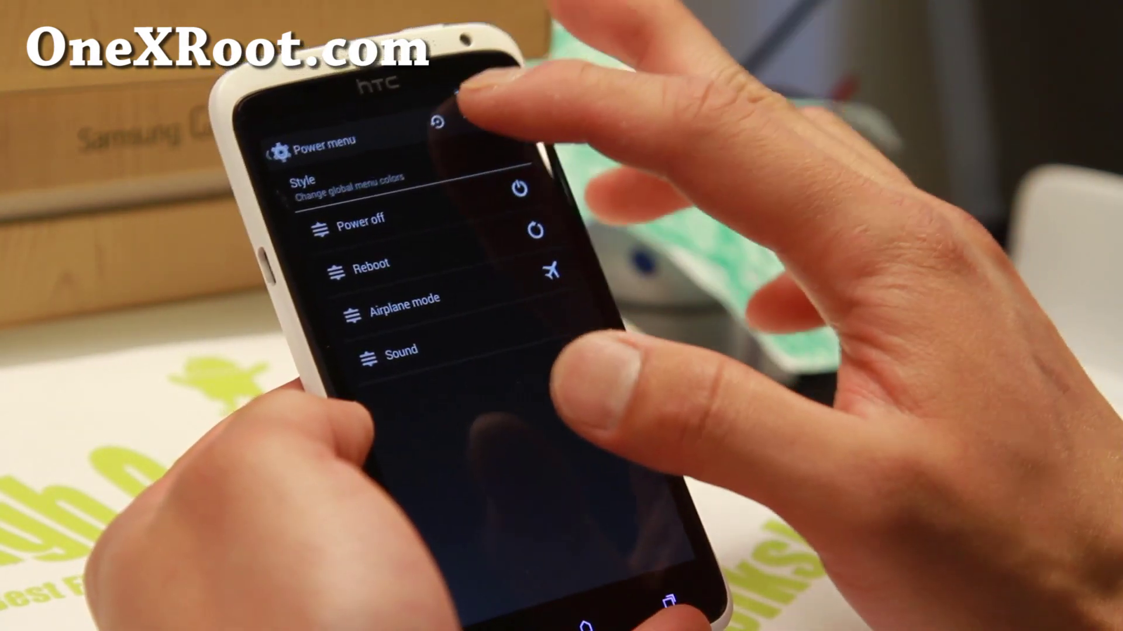
{"action": "left_click", "coordinate": [469, 113]}
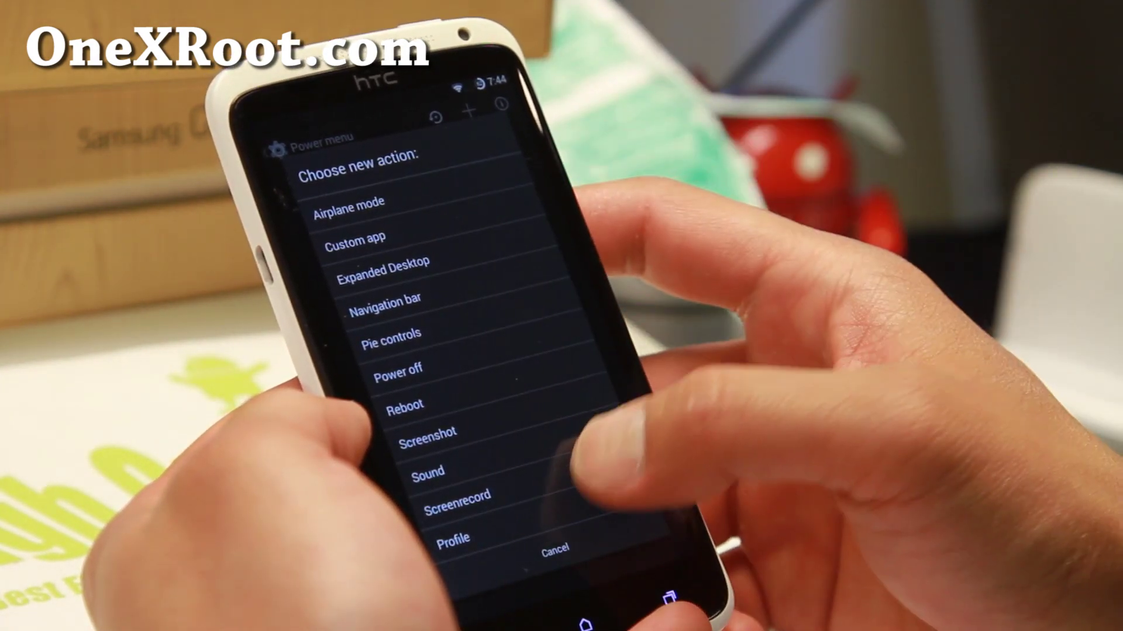
{"action": "left_click", "coordinate": [561, 474]}
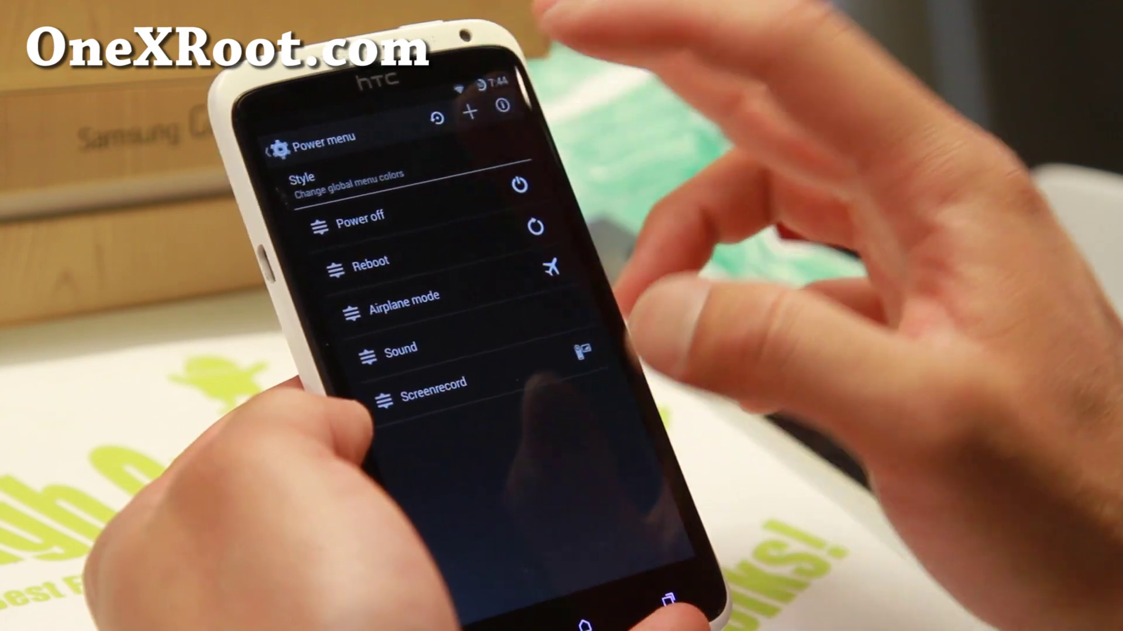
{"action": "left_click", "coordinate": [470, 113]}
{"action": "left_click", "coordinate": [368, 443]}
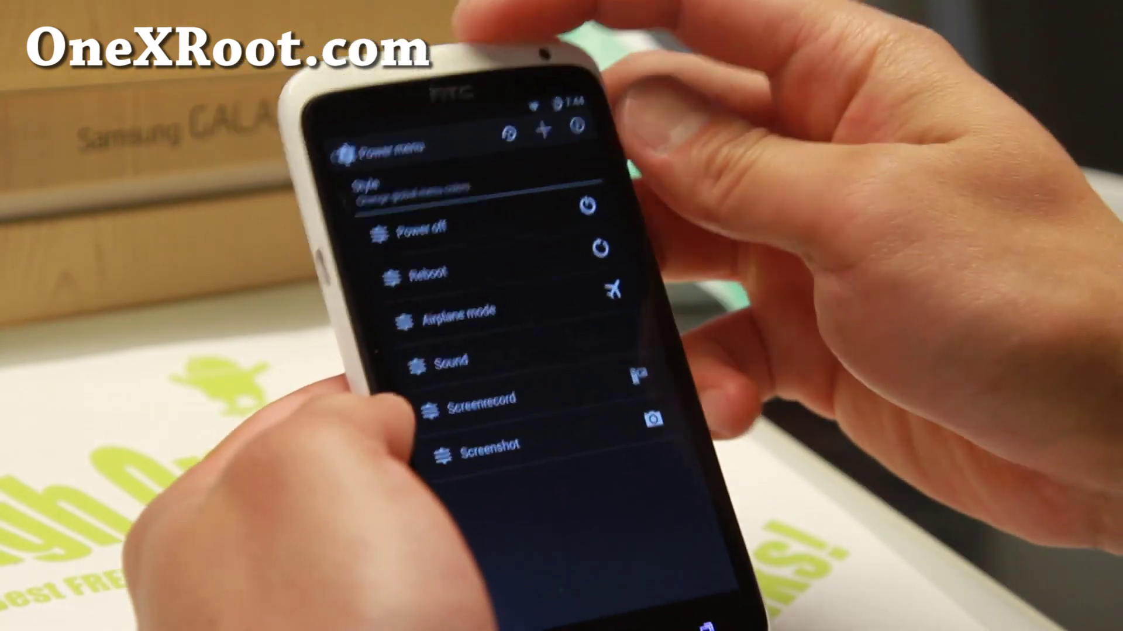
{"action": "left_click", "coordinate": [544, 48]}
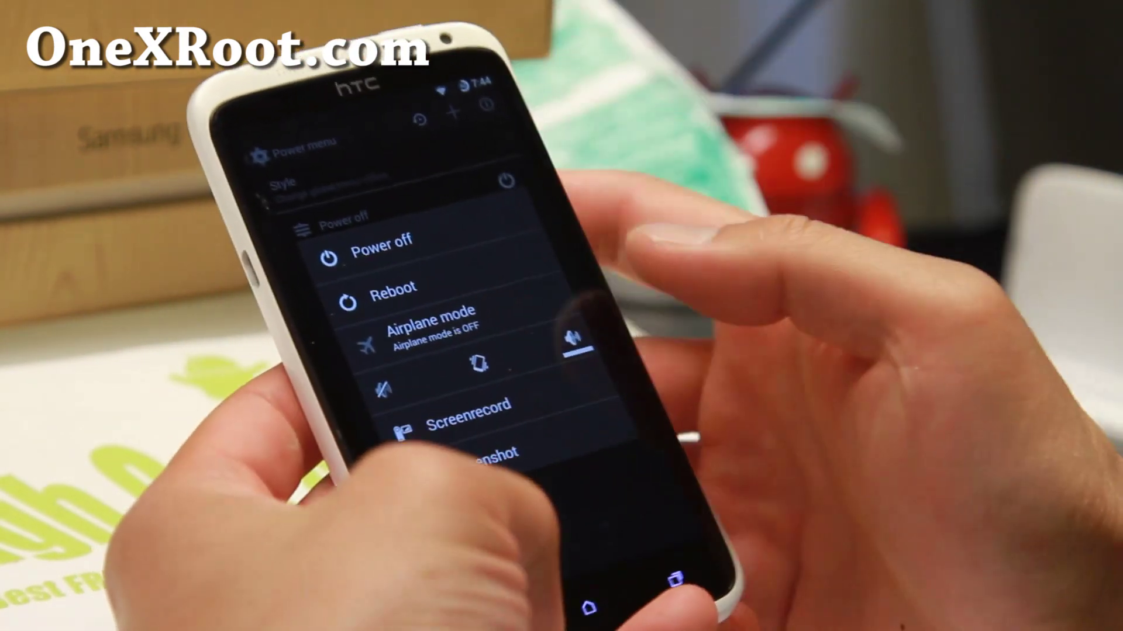
{"action": "key", "text": "Escape"}
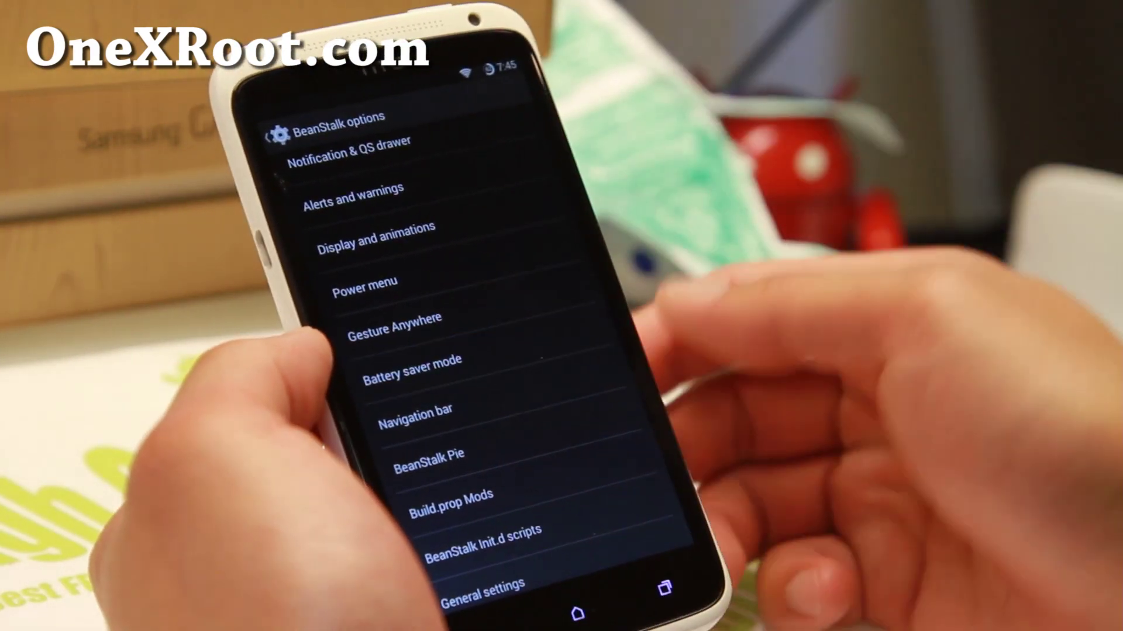
{"action": "left_click", "coordinate": [415, 366]}
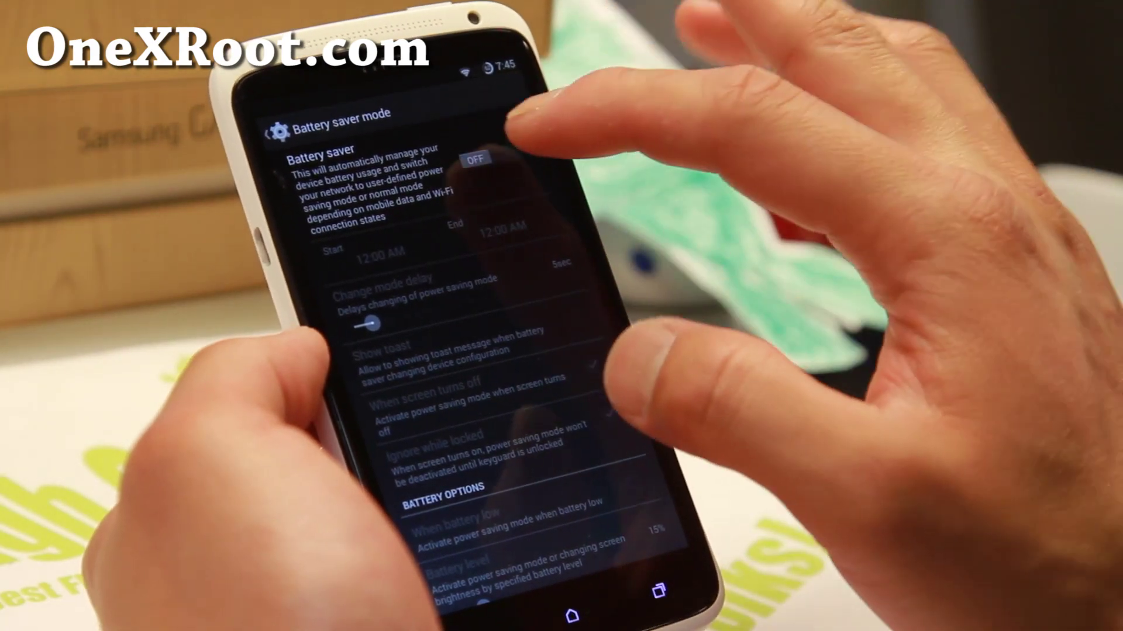
{"action": "left_click", "coordinate": [483, 157]}
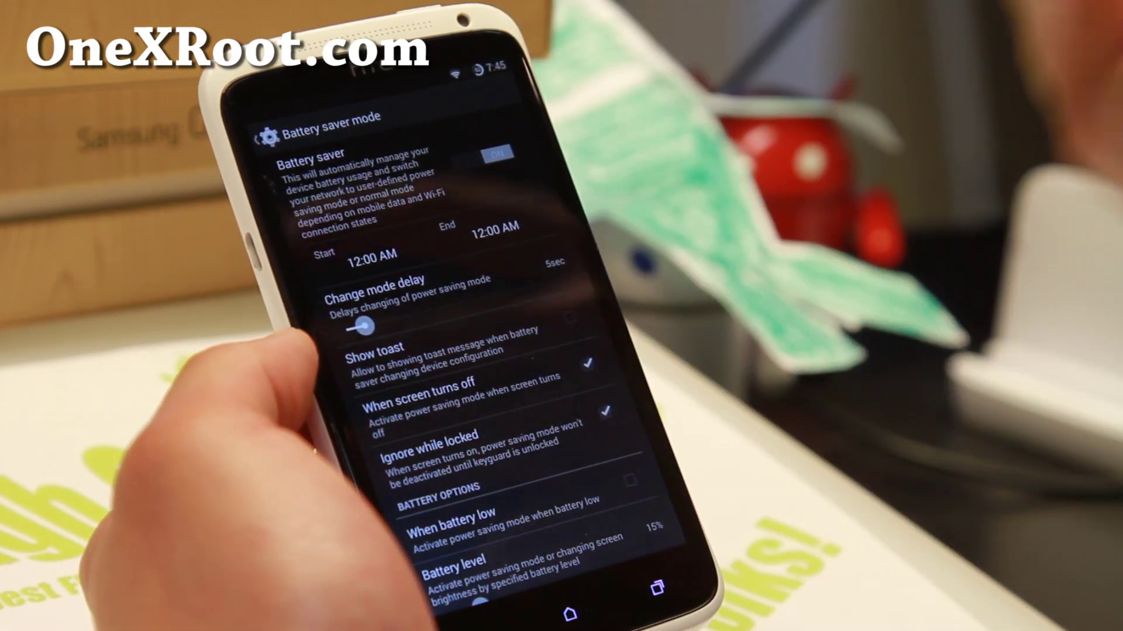
{"action": "scroll", "coordinate": [465, 351], "scroll_direction": "down", "scroll_amount": 2}
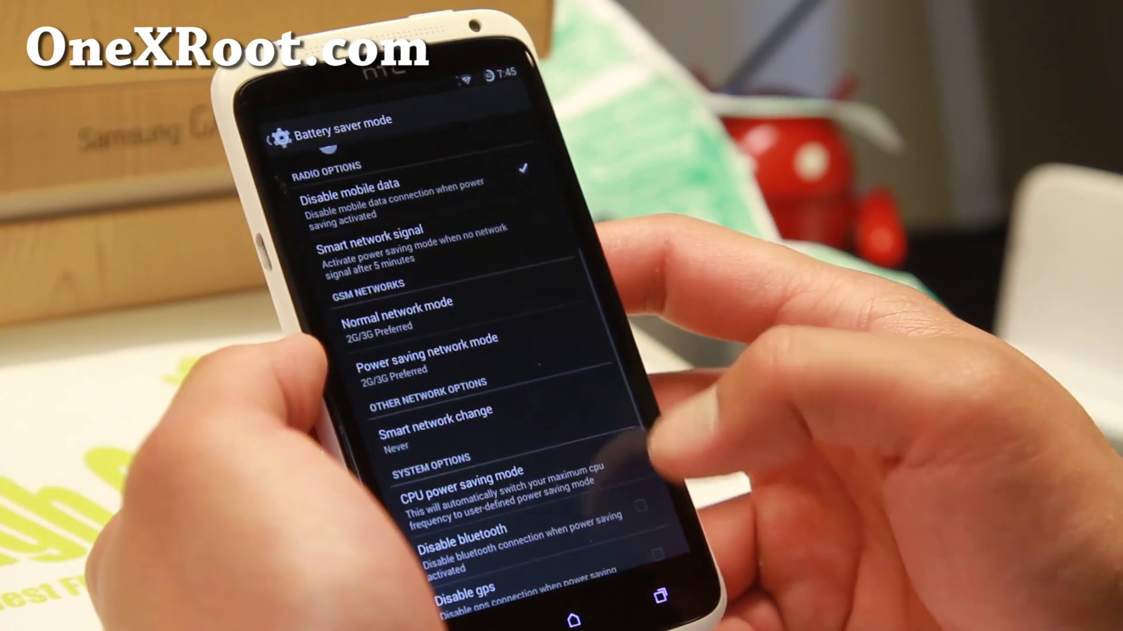
{"action": "scroll", "coordinate": [491, 351], "scroll_direction": "up", "scroll_amount": 2}
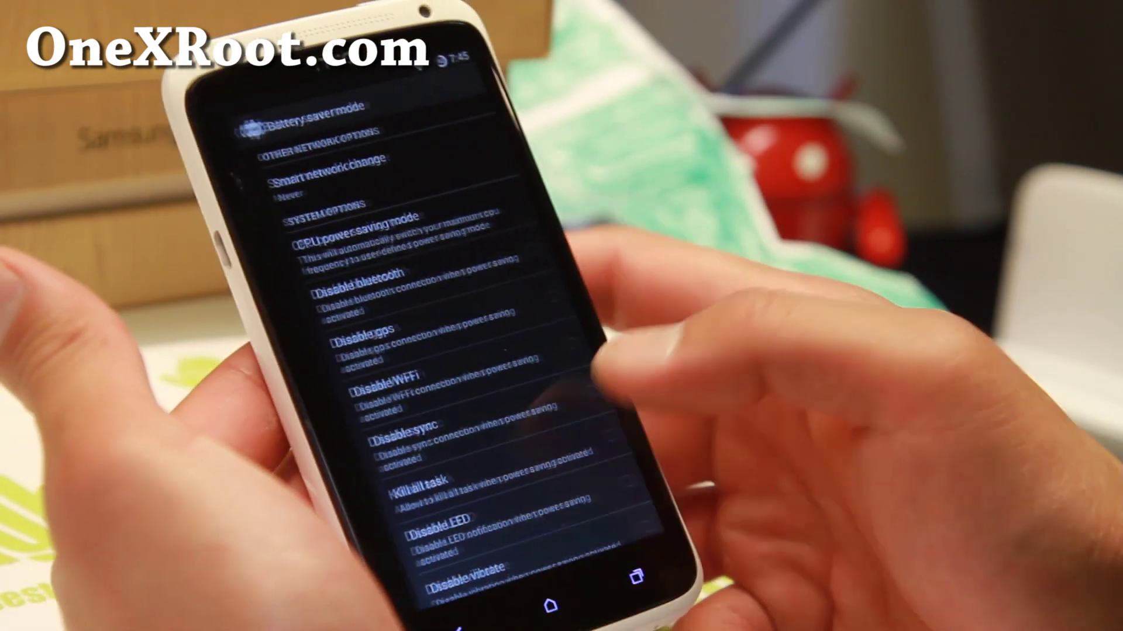
{"action": "key", "text": "Escape"}
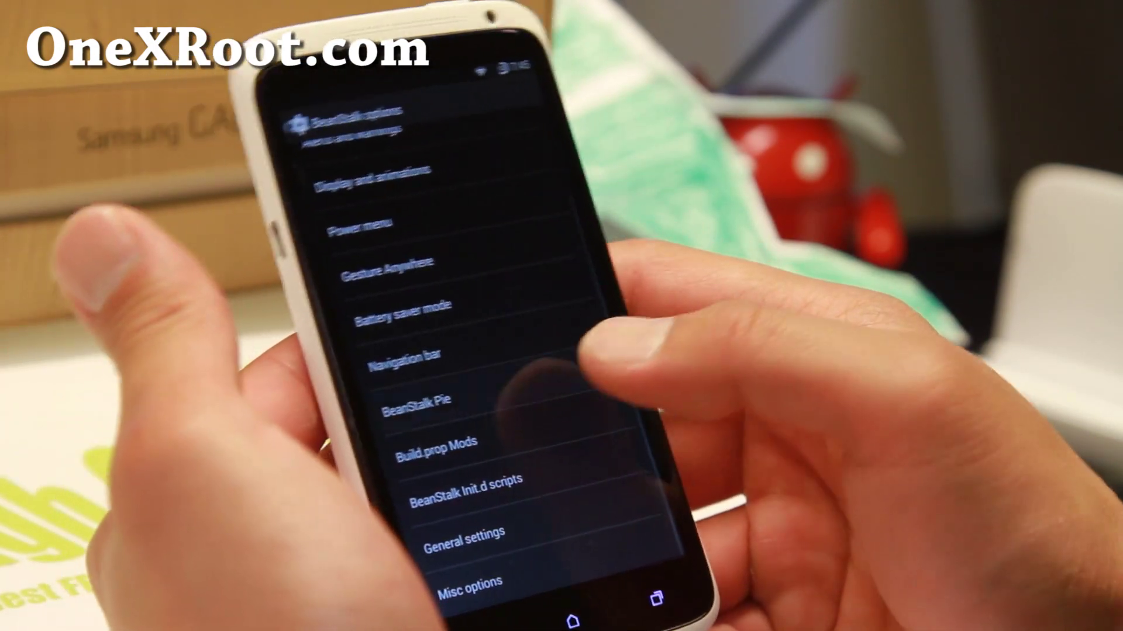
{"action": "left_click", "coordinate": [526, 386]}
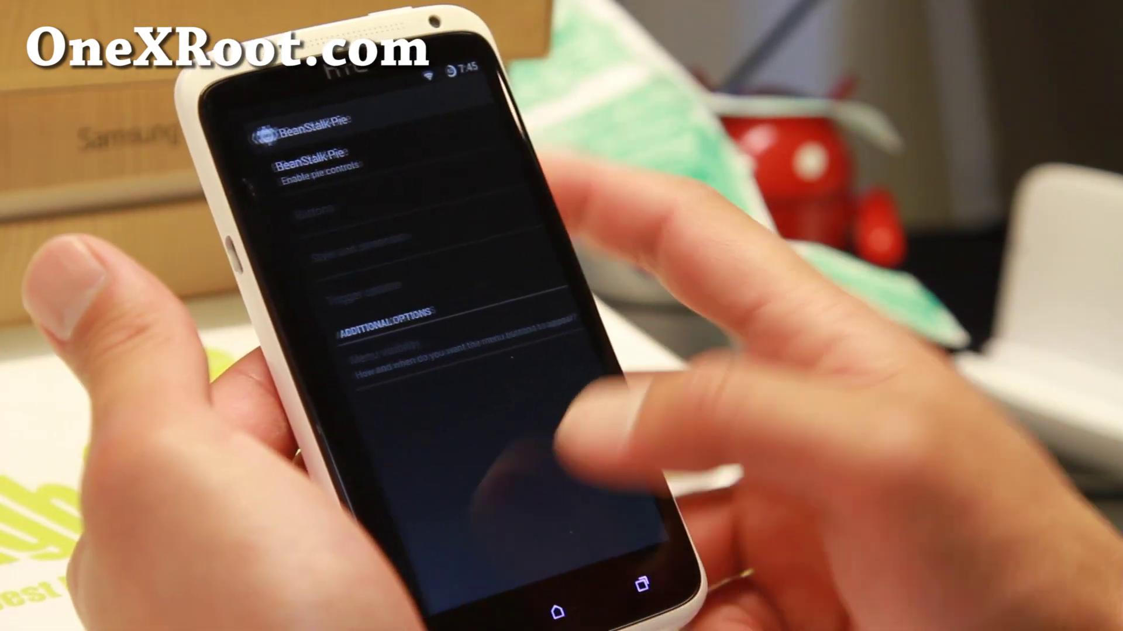
{"action": "key", "text": "Escape"}
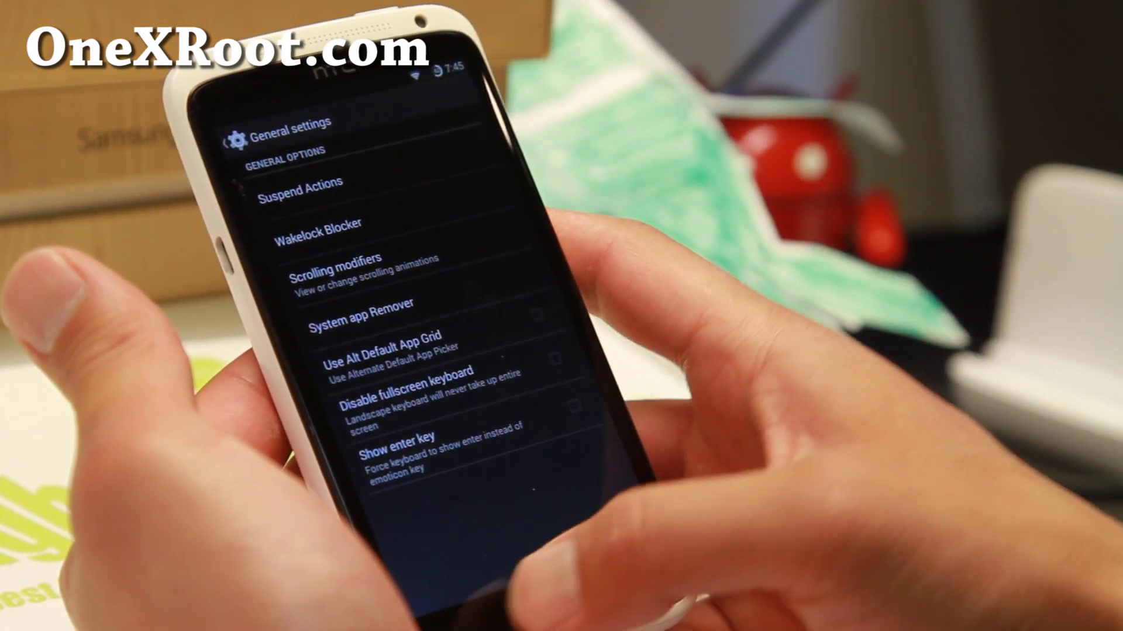
{"action": "left_click", "coordinate": [491, 570]}
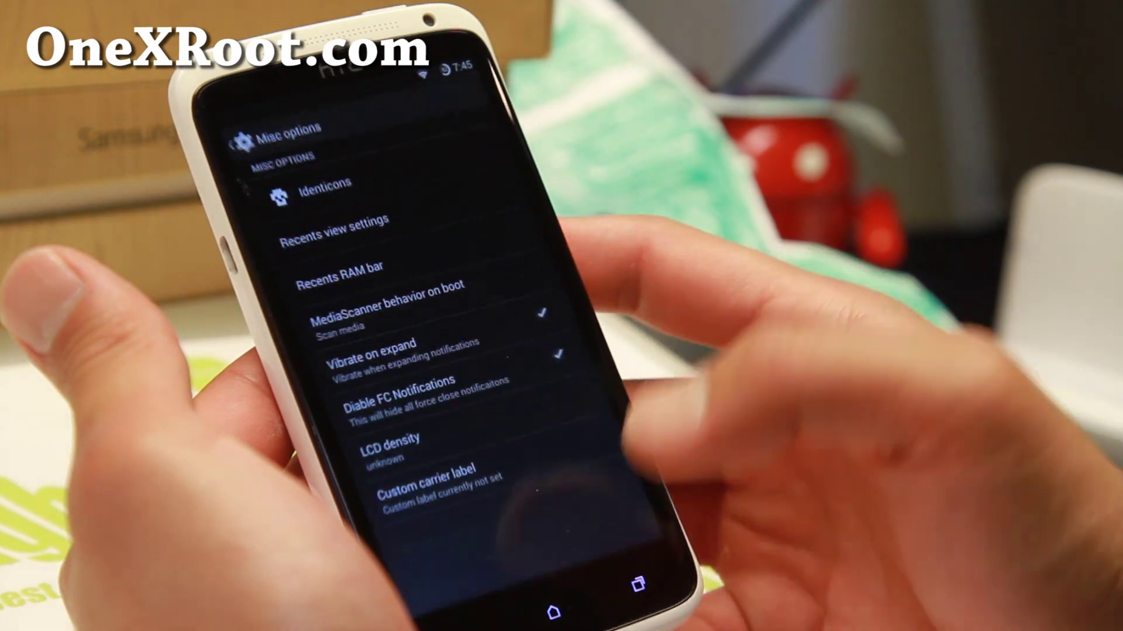